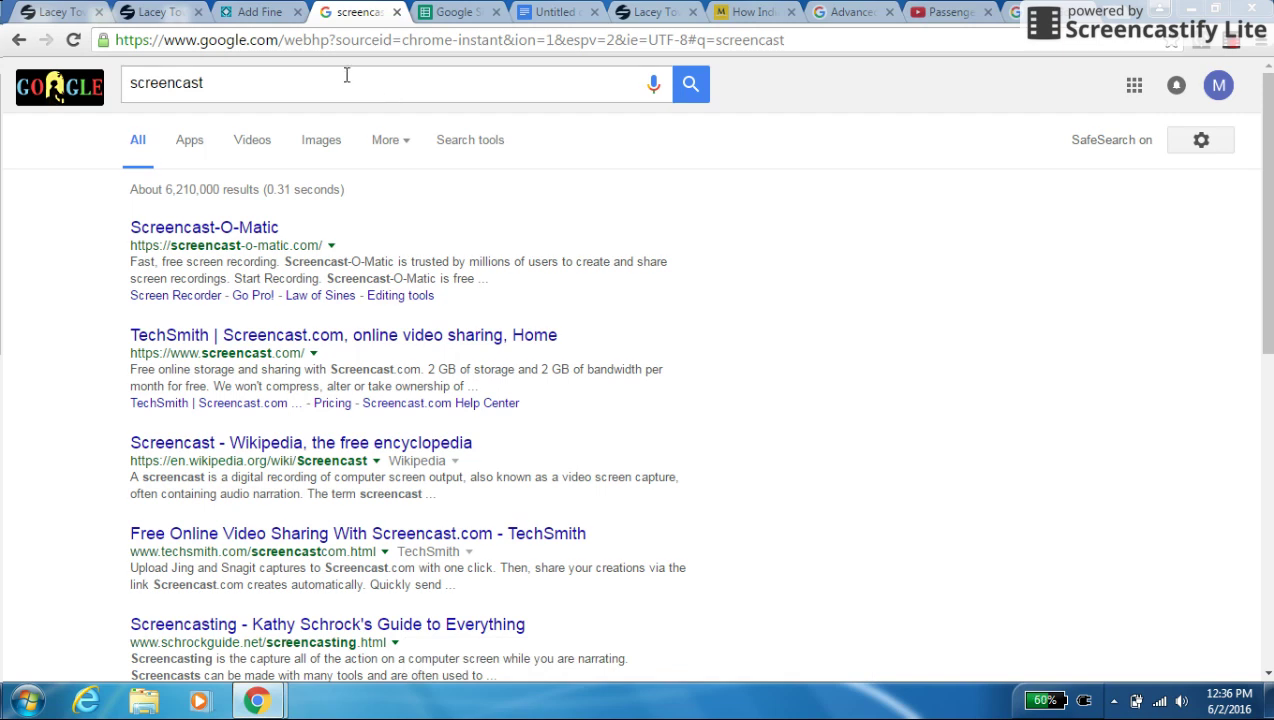
Return to the Google Docs home list and open the Google apps grid to choose Sites
left_click(158, 18)
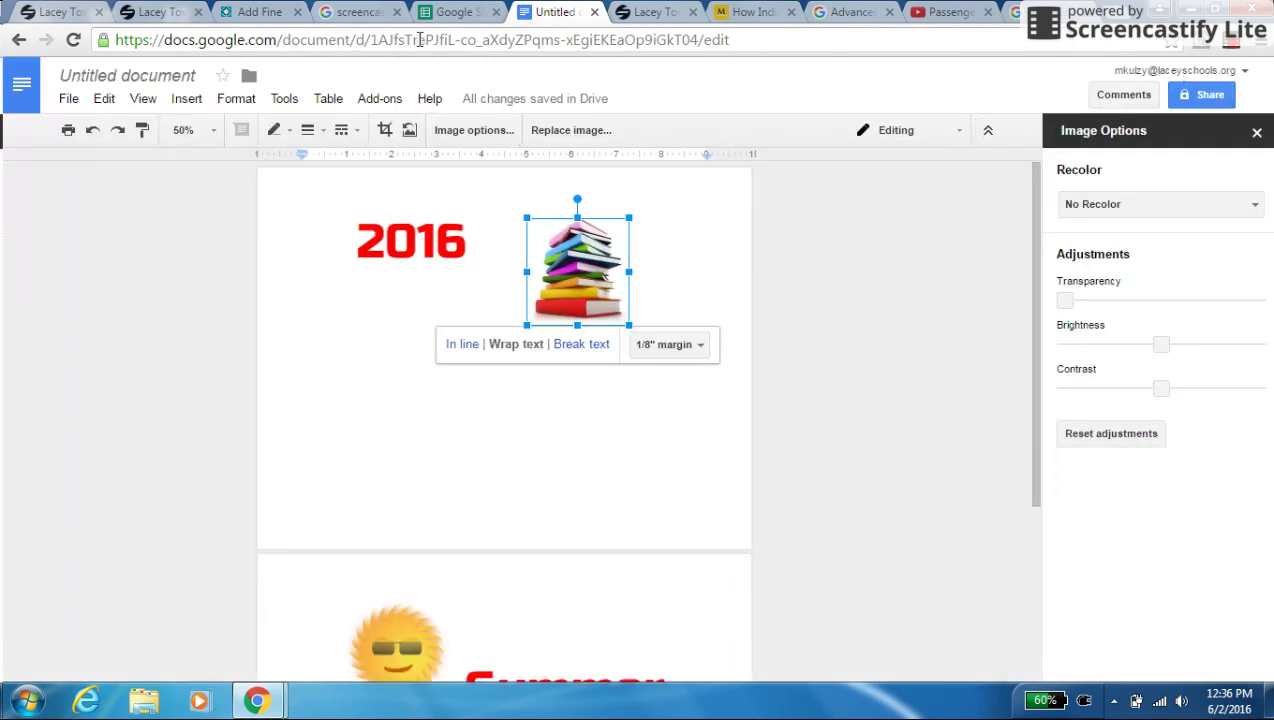
left_click(20, 90)
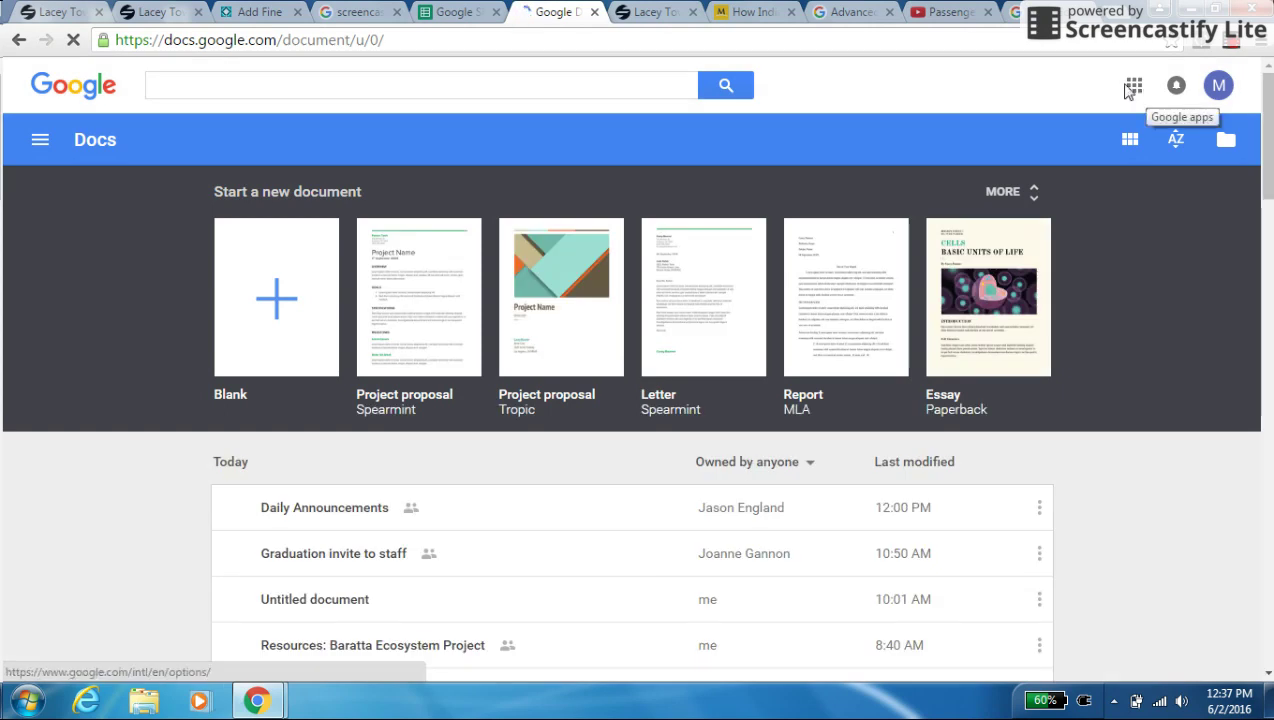
left_click(1133, 87)
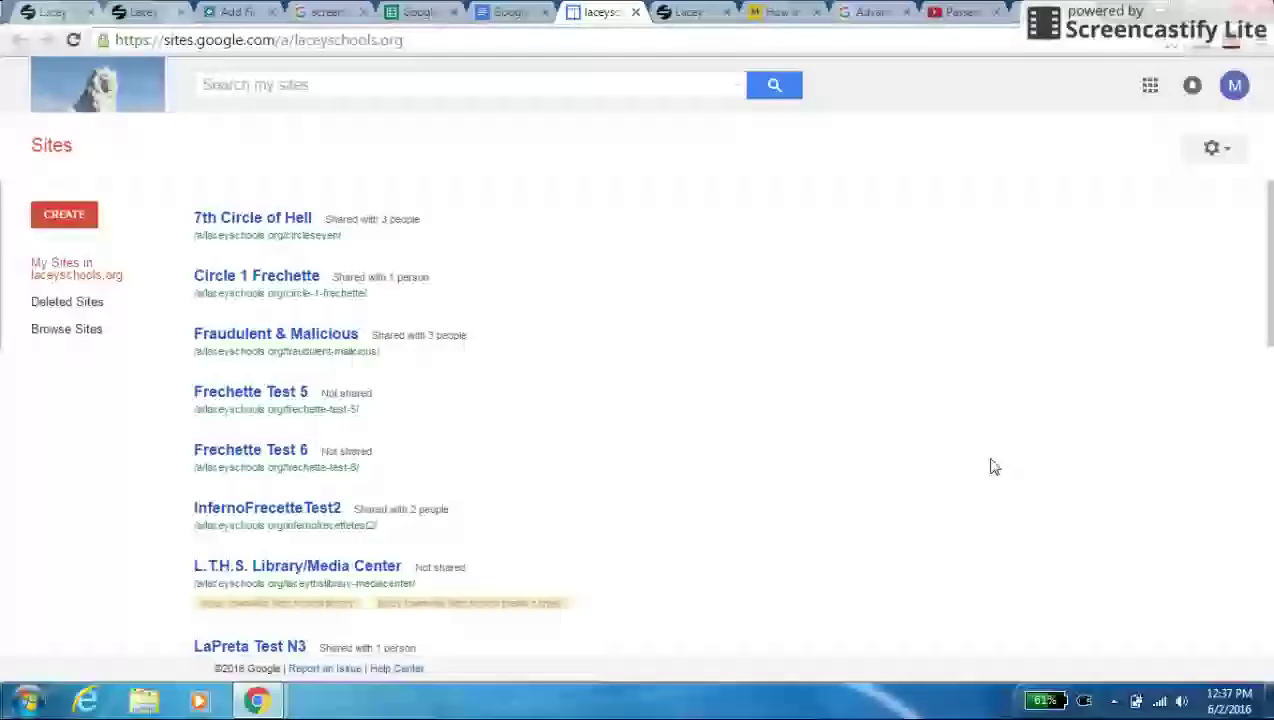
Start a new Blank template site named 'Space: The New Wild West', deleting 'Exploration' from the typed name
left_click(60, 217)
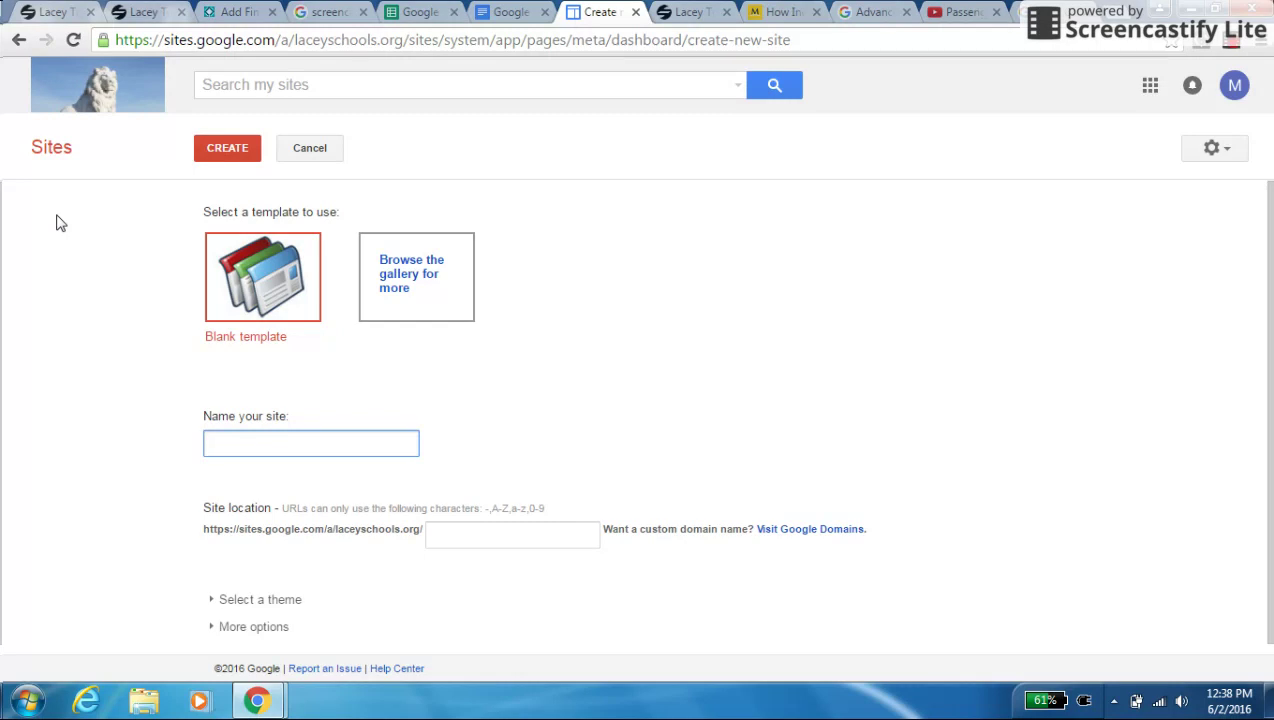
type("Space Exploration: The New ")
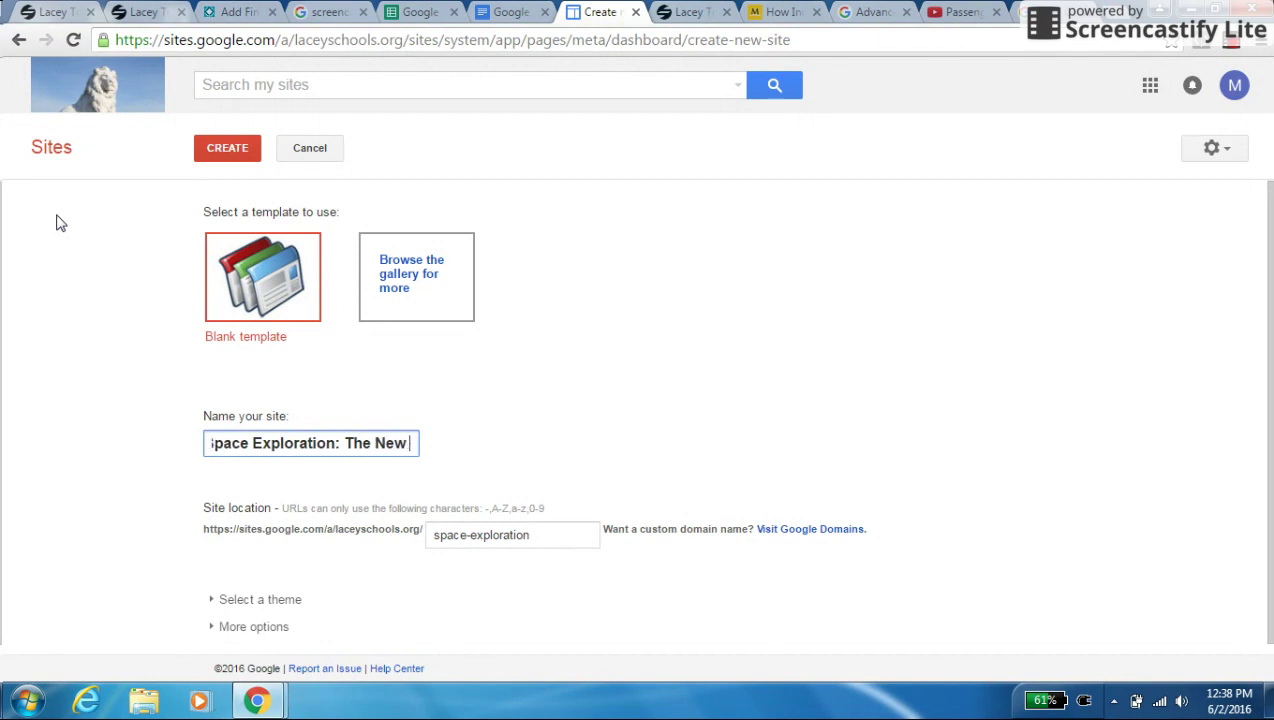
type("Wild Wes")
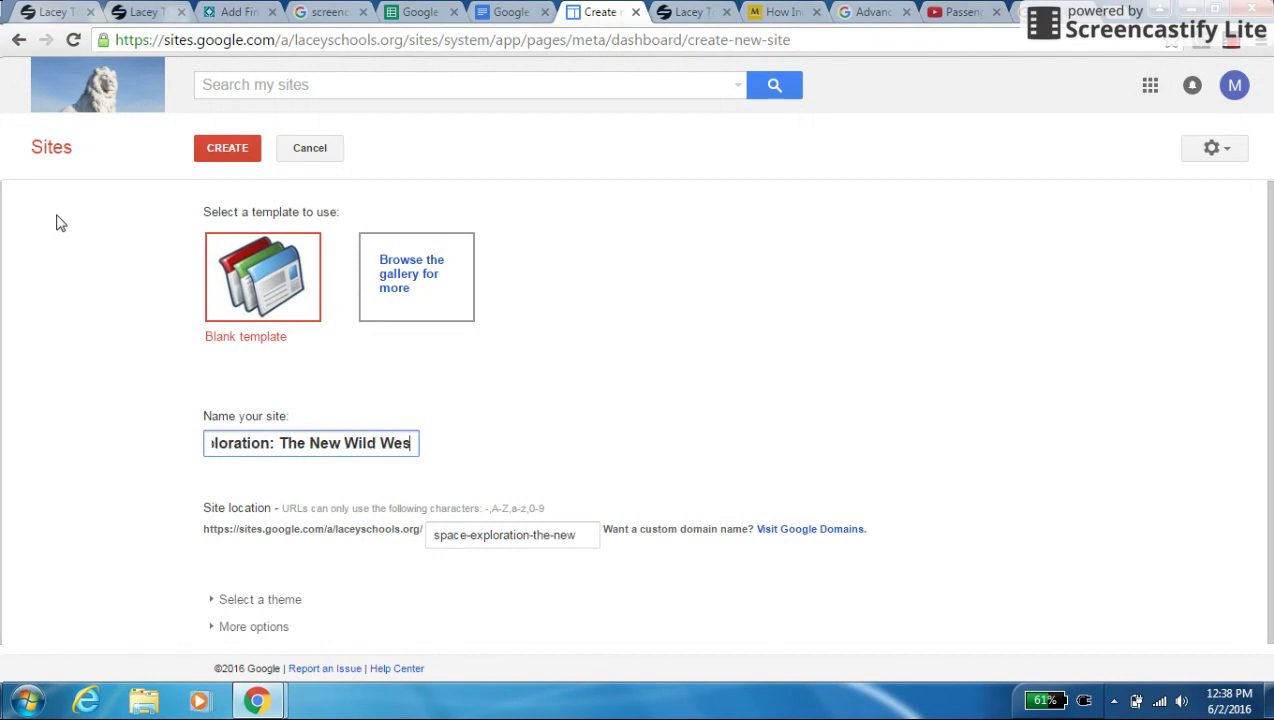
type("t")
key("Left")
key("Left")
key("ctrl+Left")
key("ctrl+Left")
key("ctrl+Left")
key("ctrl+Left")
key("Left")
key("Left")
key("BackSpace")
key("BackSpace")
key("BackSpace")
key("BackSpace")
key("BackSpace")
key("BackSpace")
key("BackSpace")
key("BackSpace")
key("BackSpace")
key("BackSpace")
key("BackSpace")
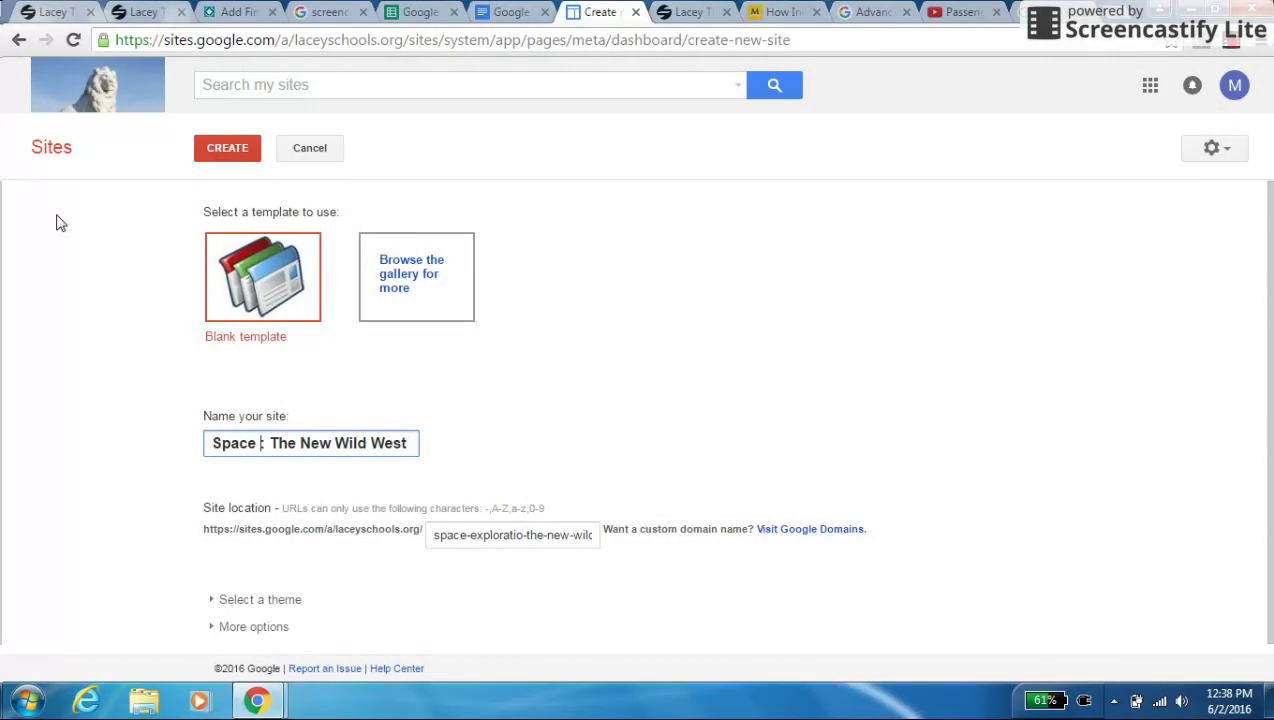
key("BackSpace")
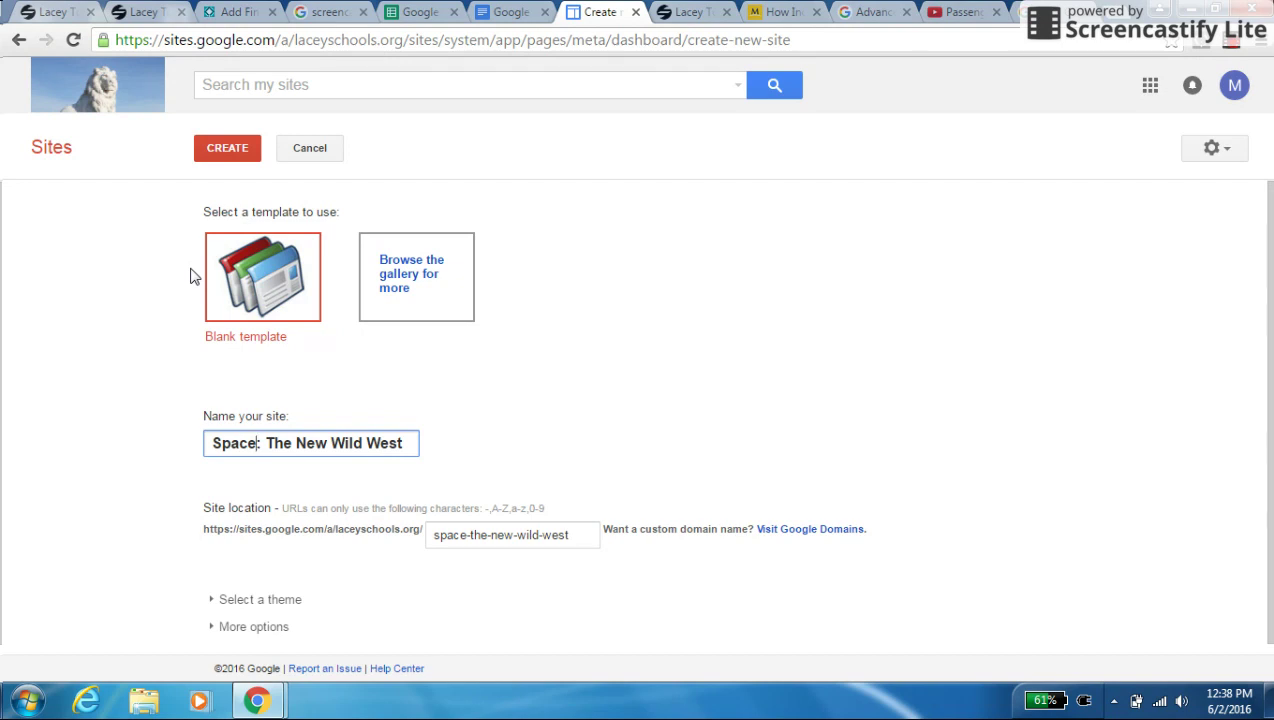
Create the 'Space: The New Wild West' site so its empty Home page loads
left_click(239, 153)
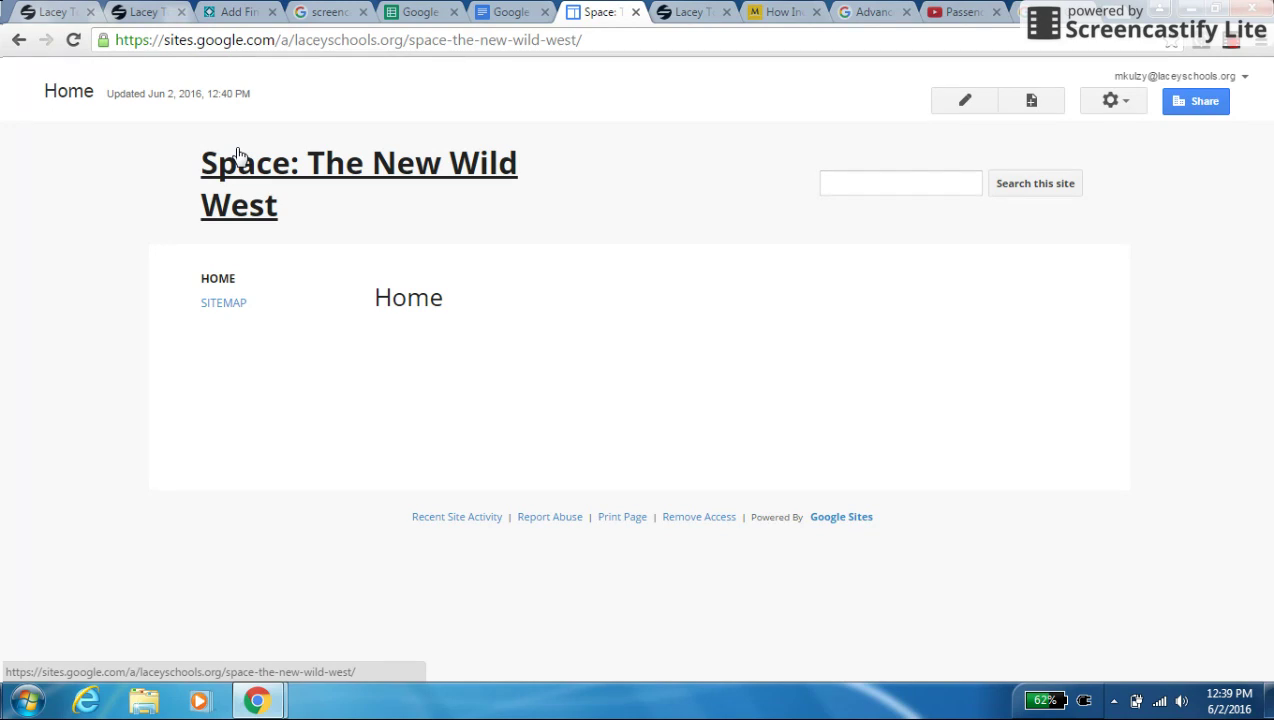
Set the site's sharing to 'Off - Specific people' and save the access setting
left_click(1182, 110)
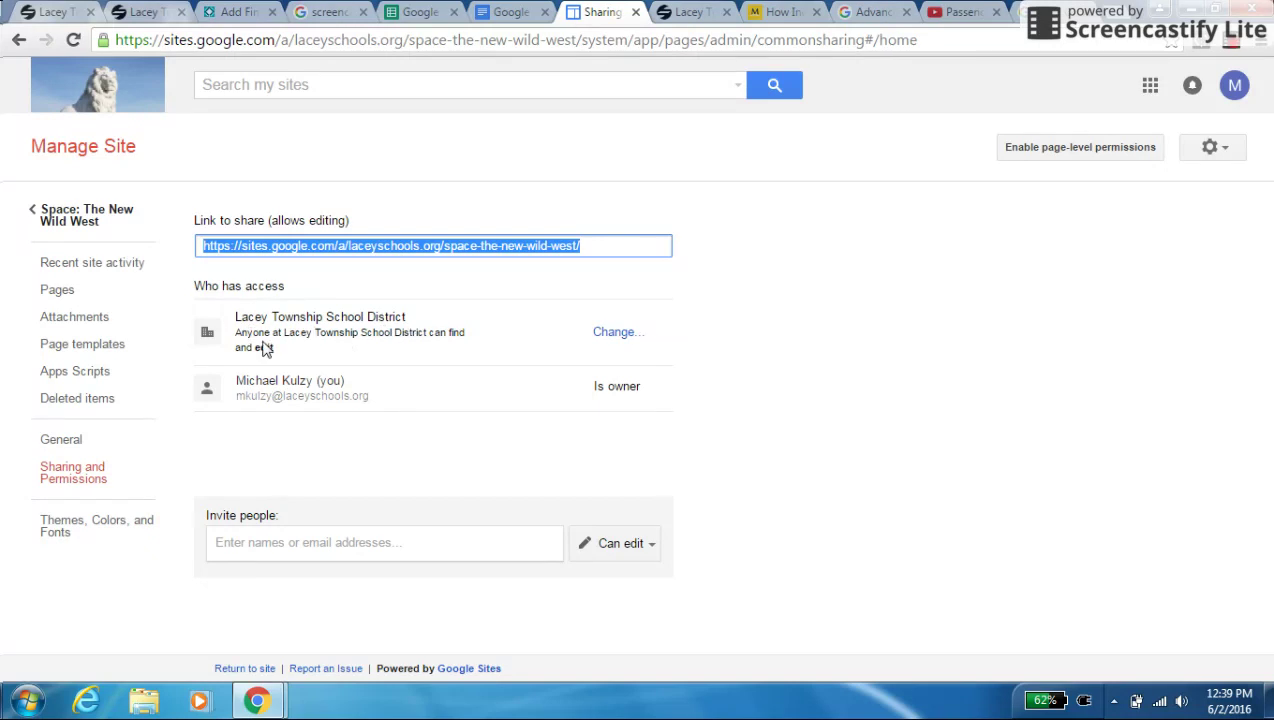
left_click(611, 336)
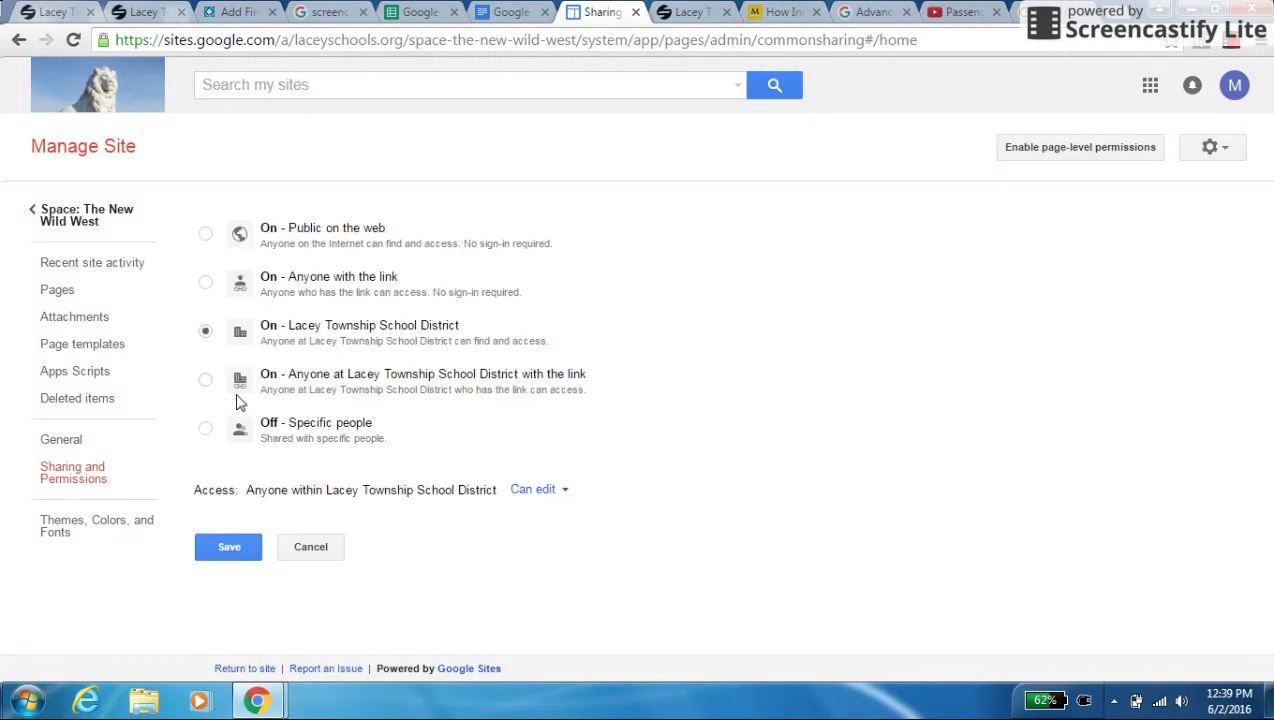
left_click(205, 431)
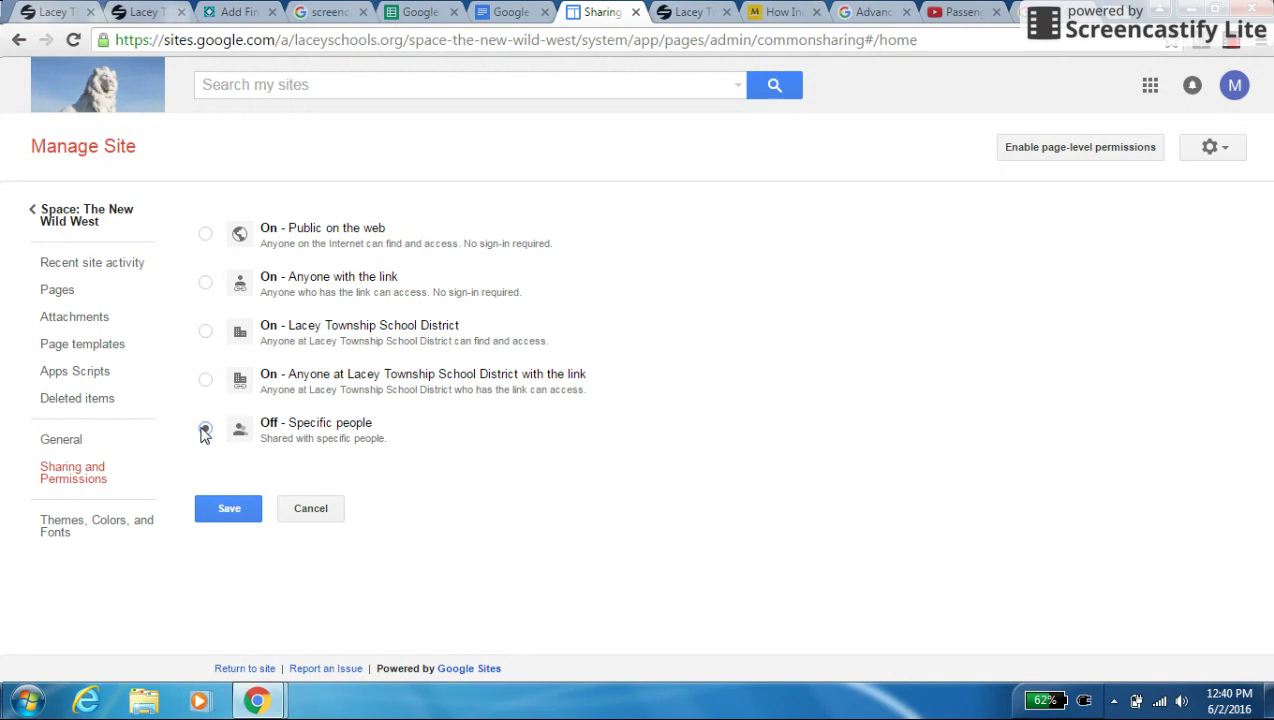
left_click(233, 510)
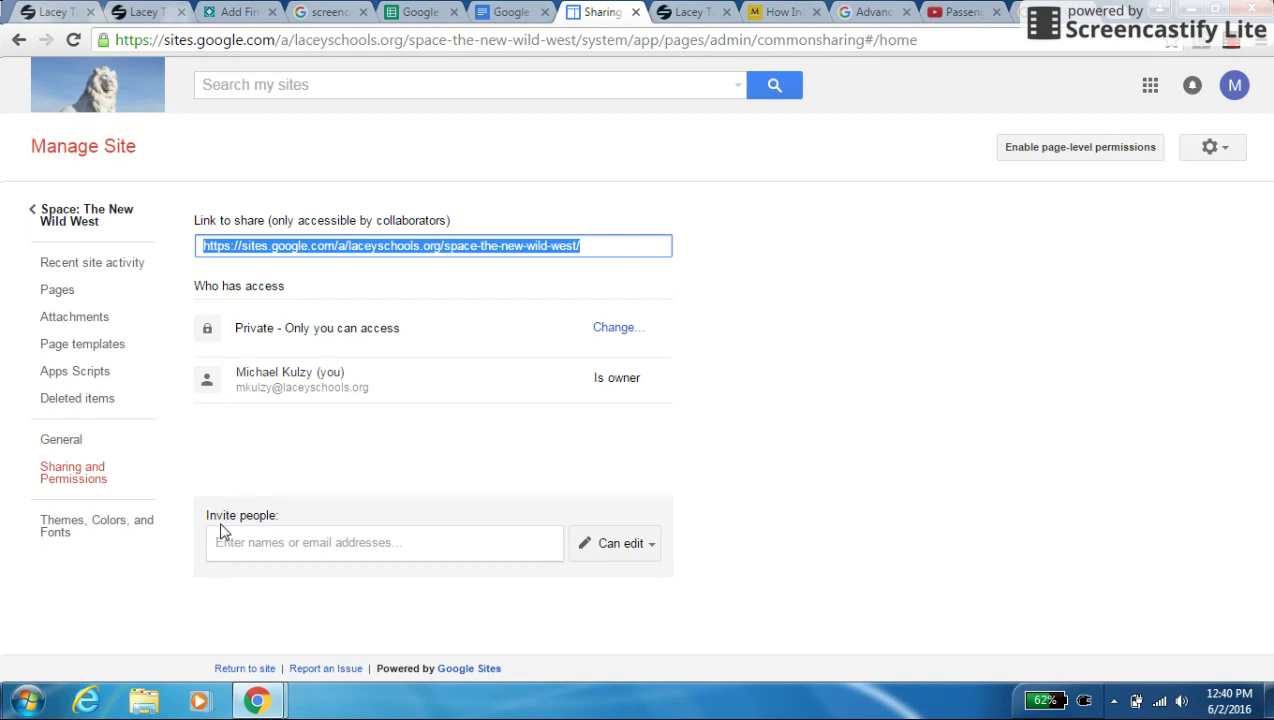
Check the Sharing and Permissions page, confirming the site stays private to its owner
left_click(227, 548)
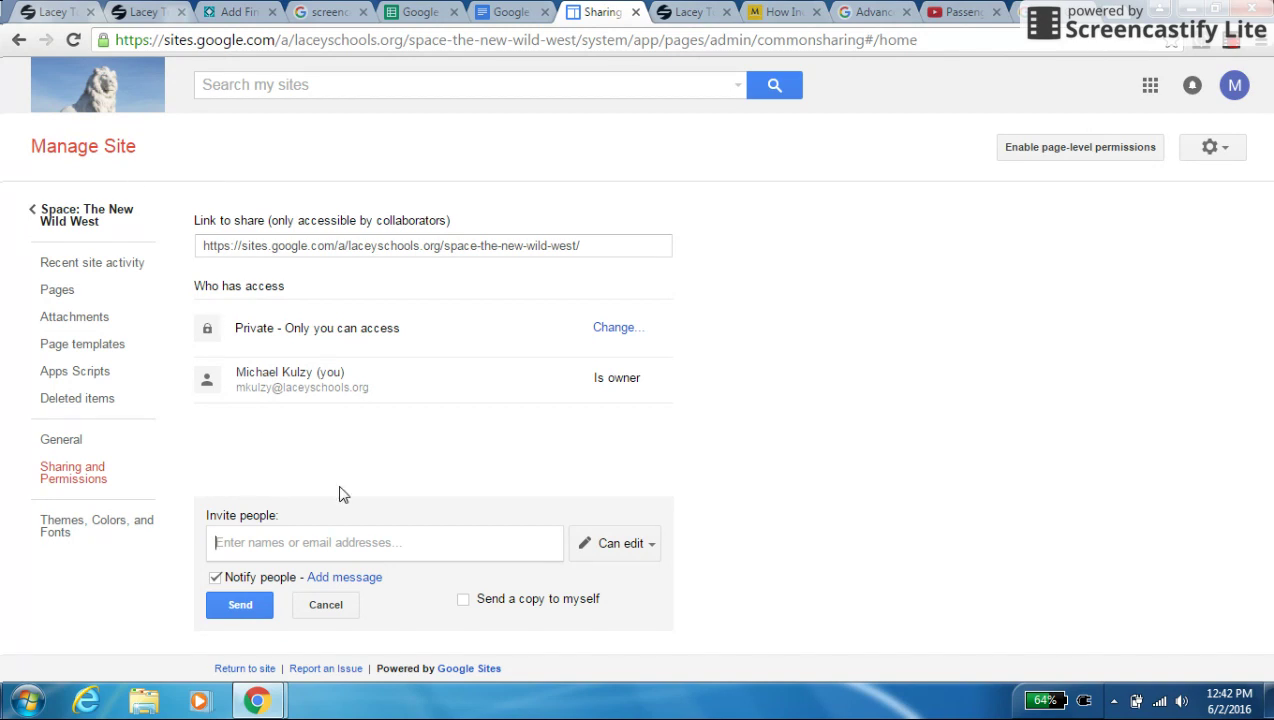
Go back from Manage Site to the site's 'Space: The New Wild West' Home page
left_click(71, 219)
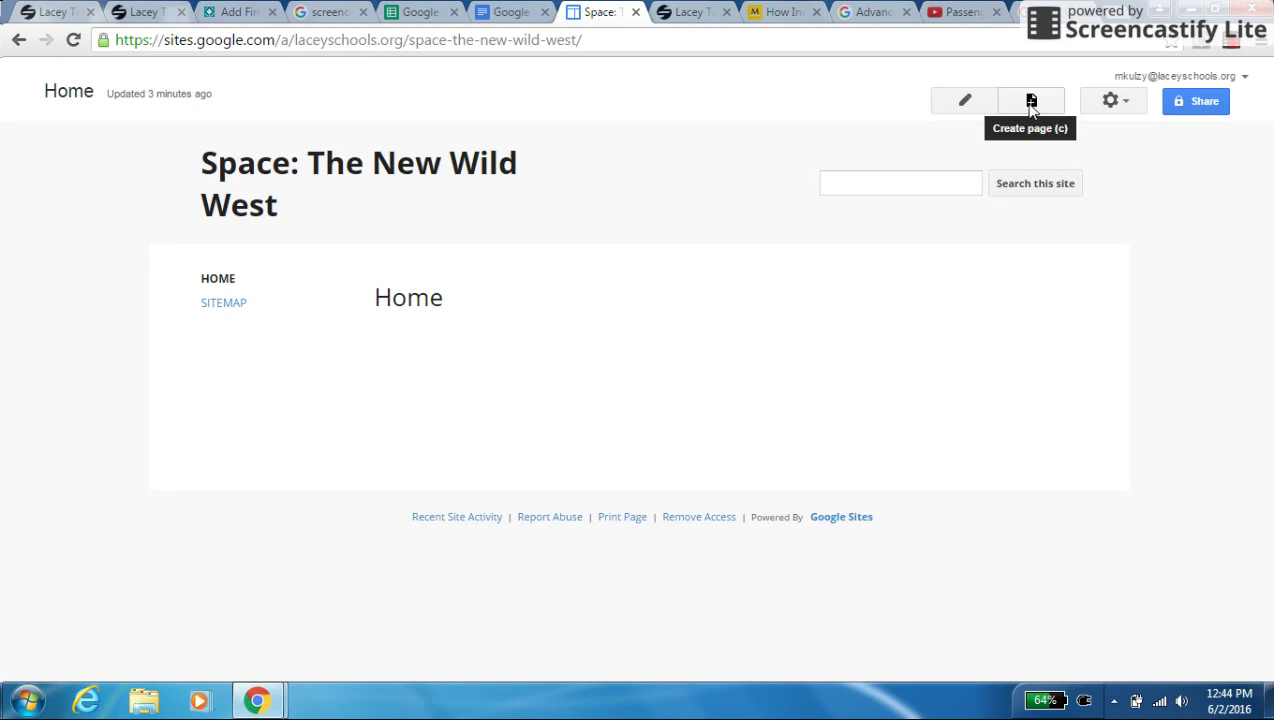
Create an empty top-level page named 'Summary' and save it
left_click(1031, 104)
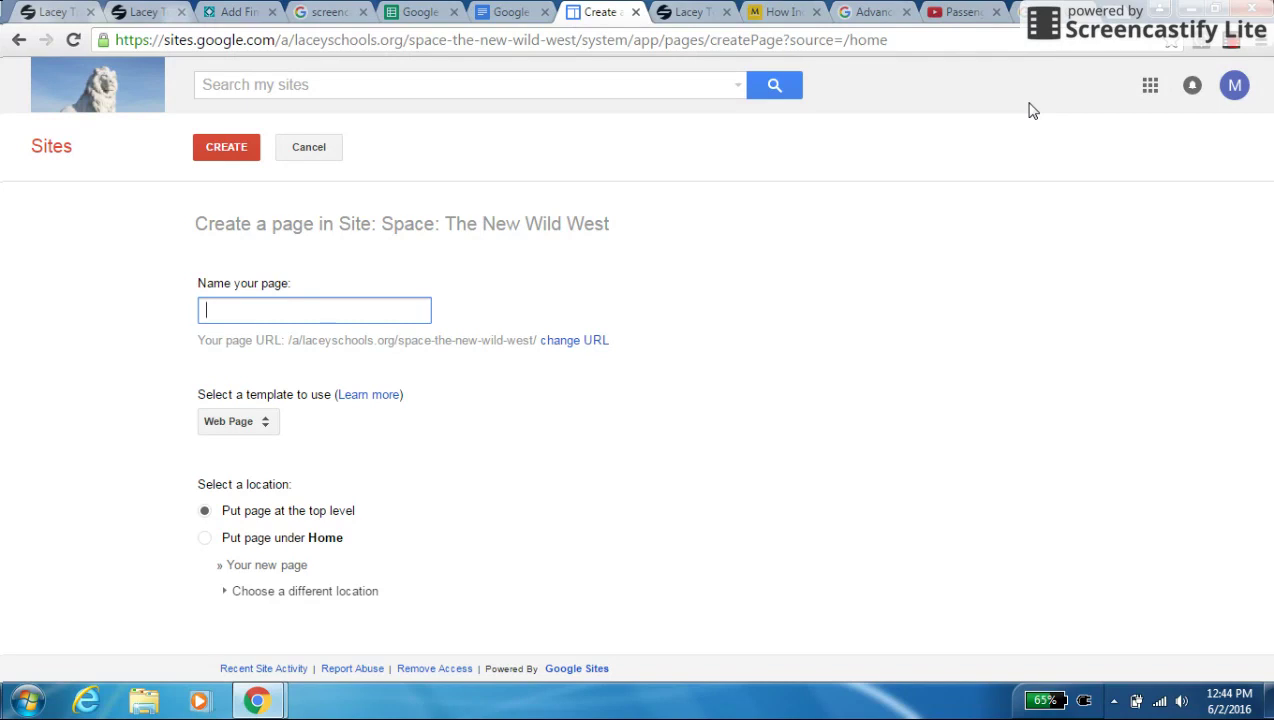
type("Summary")
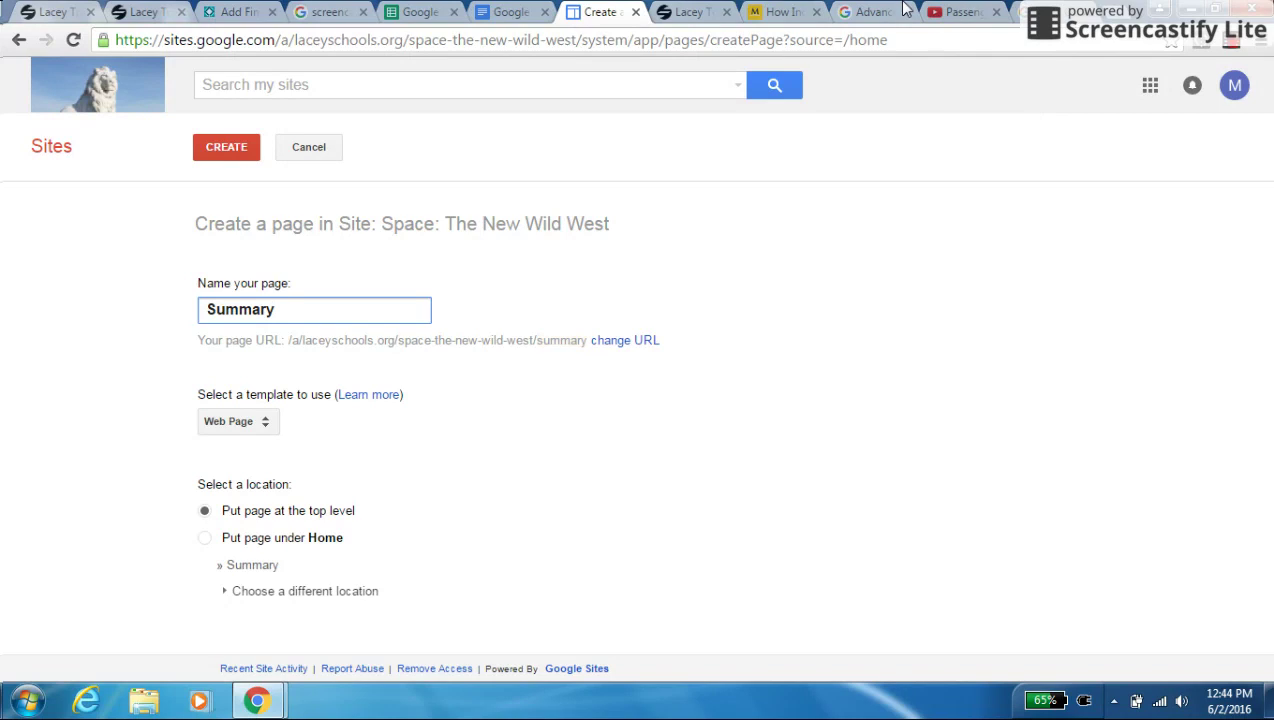
left_click(237, 152)
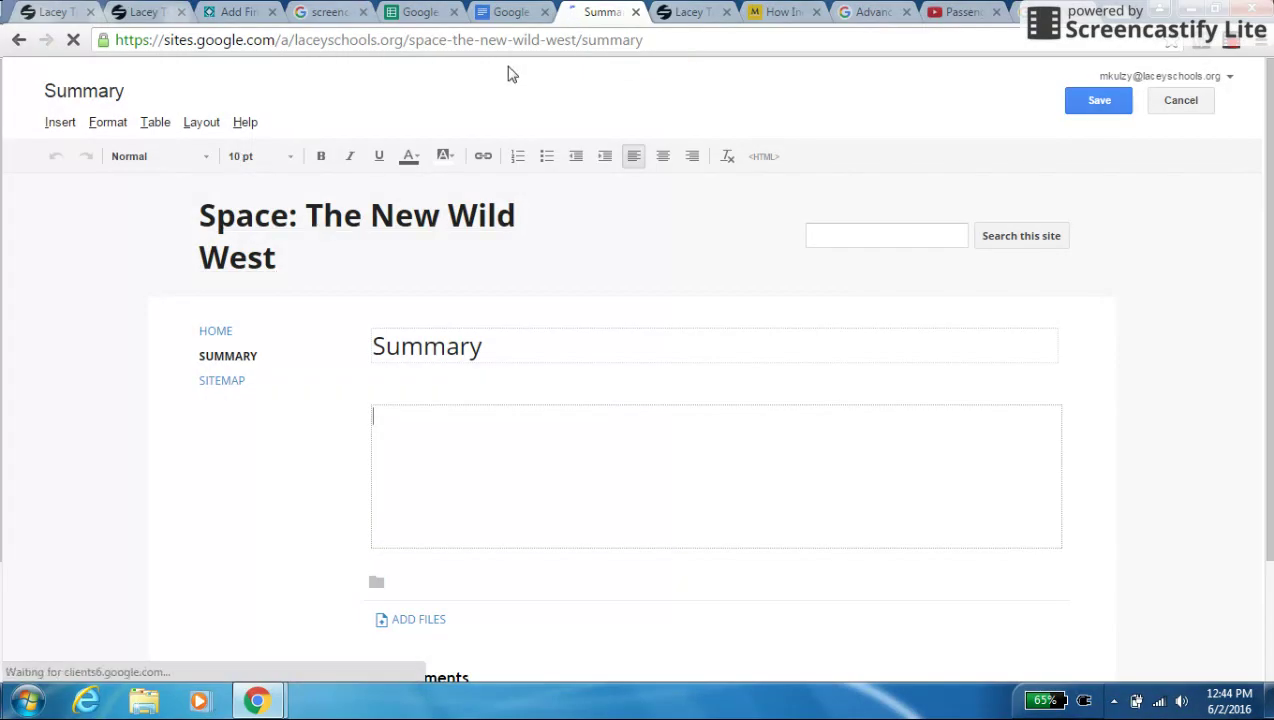
left_click(1086, 106)
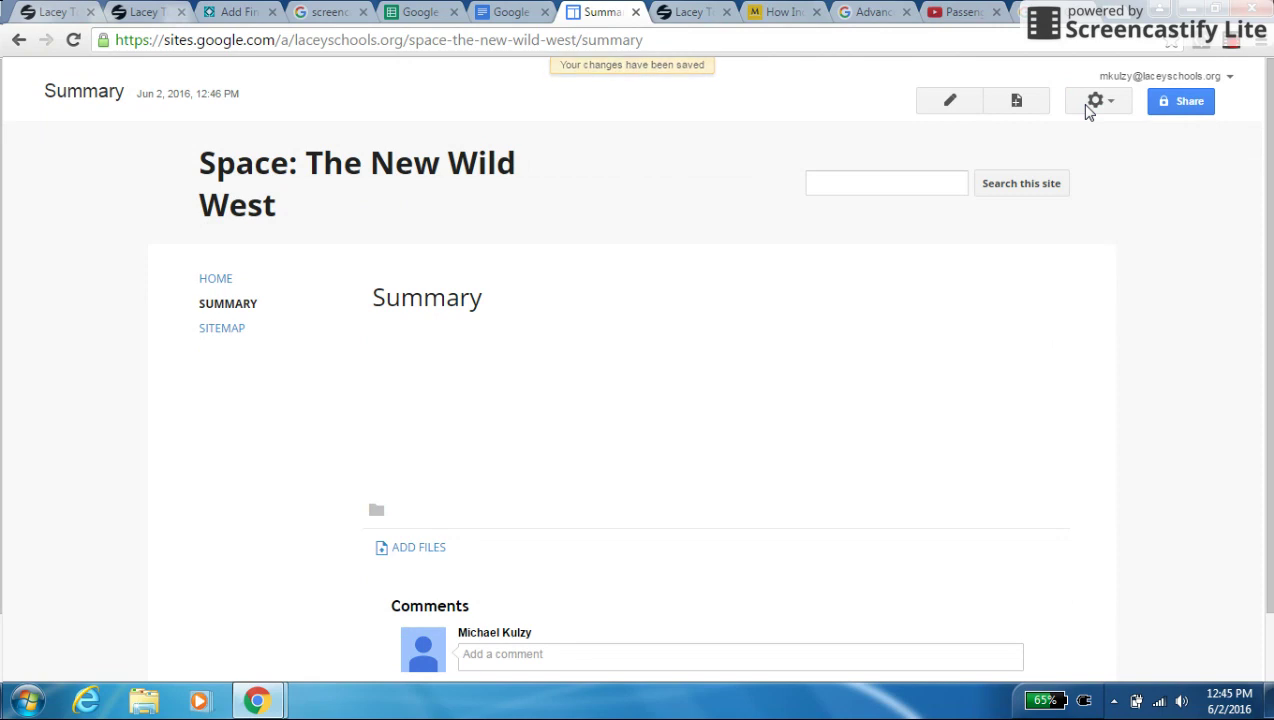
Create an empty top-level page named 'Analysis' and save it
left_click(1018, 104)
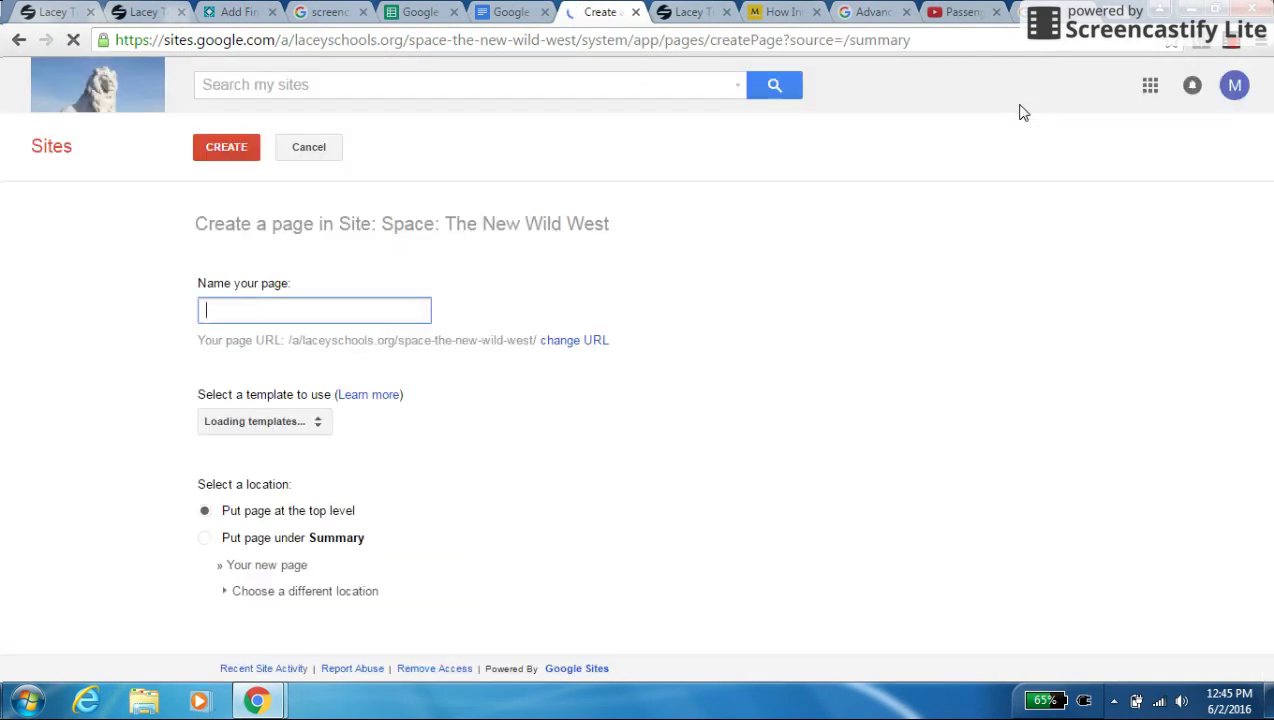
type("Analysis")
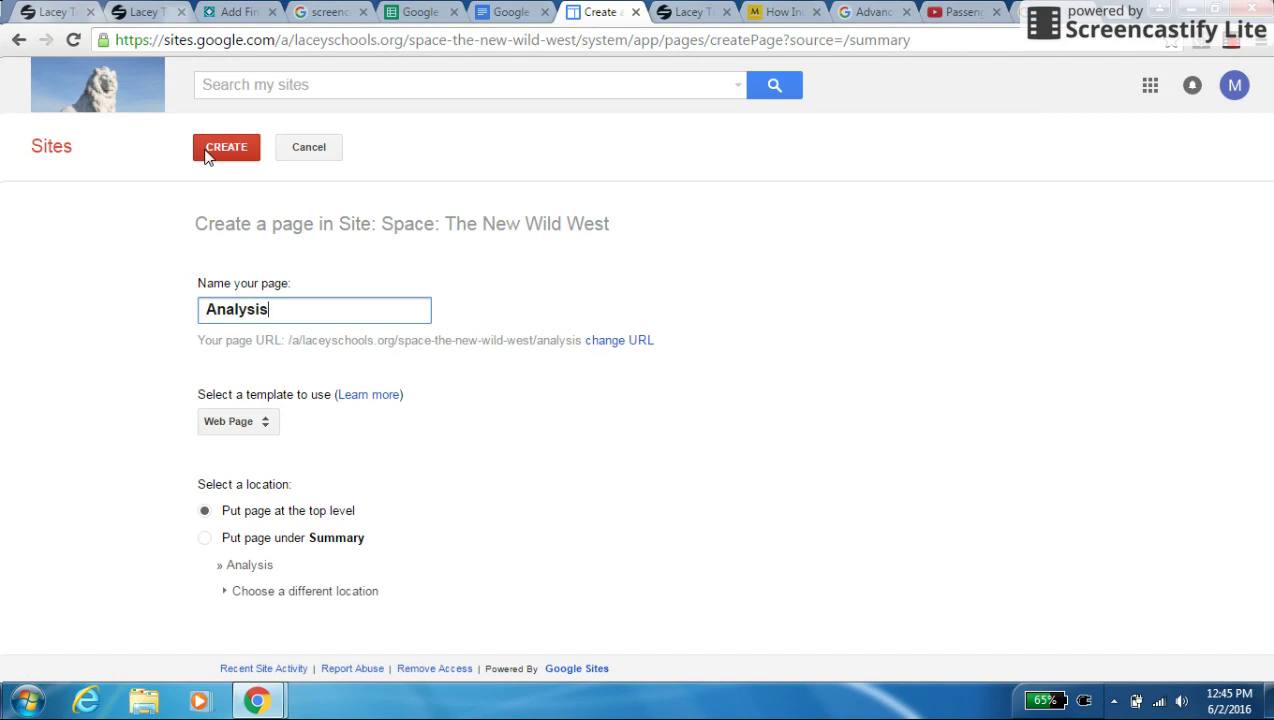
left_click(207, 156)
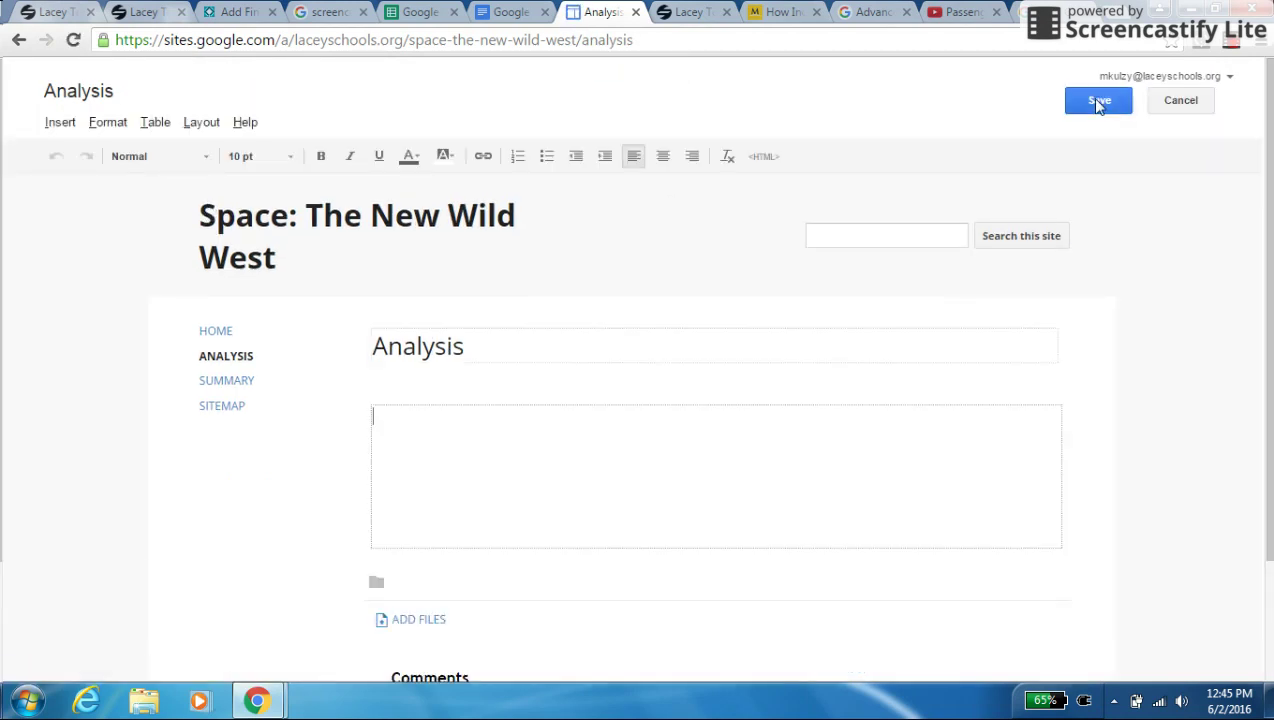
left_click(1097, 103)
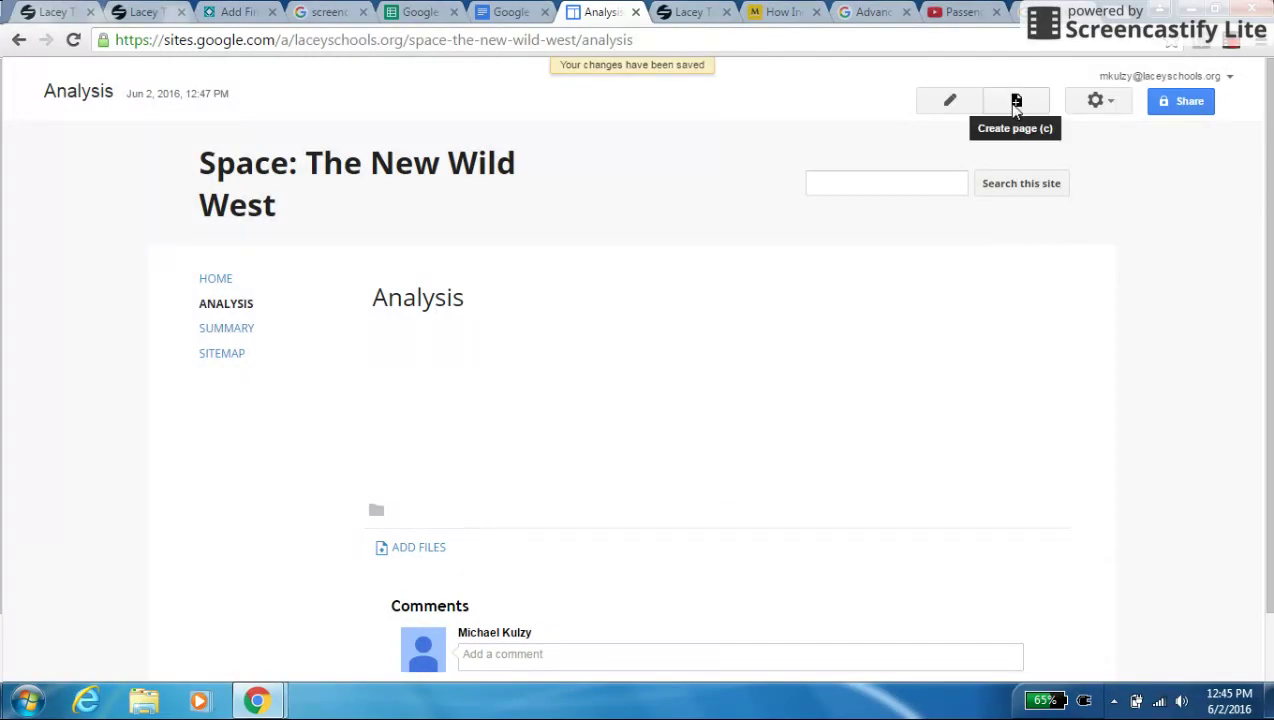
Create an empty top-level page named 'Opinion' and save it
left_click(1014, 104)
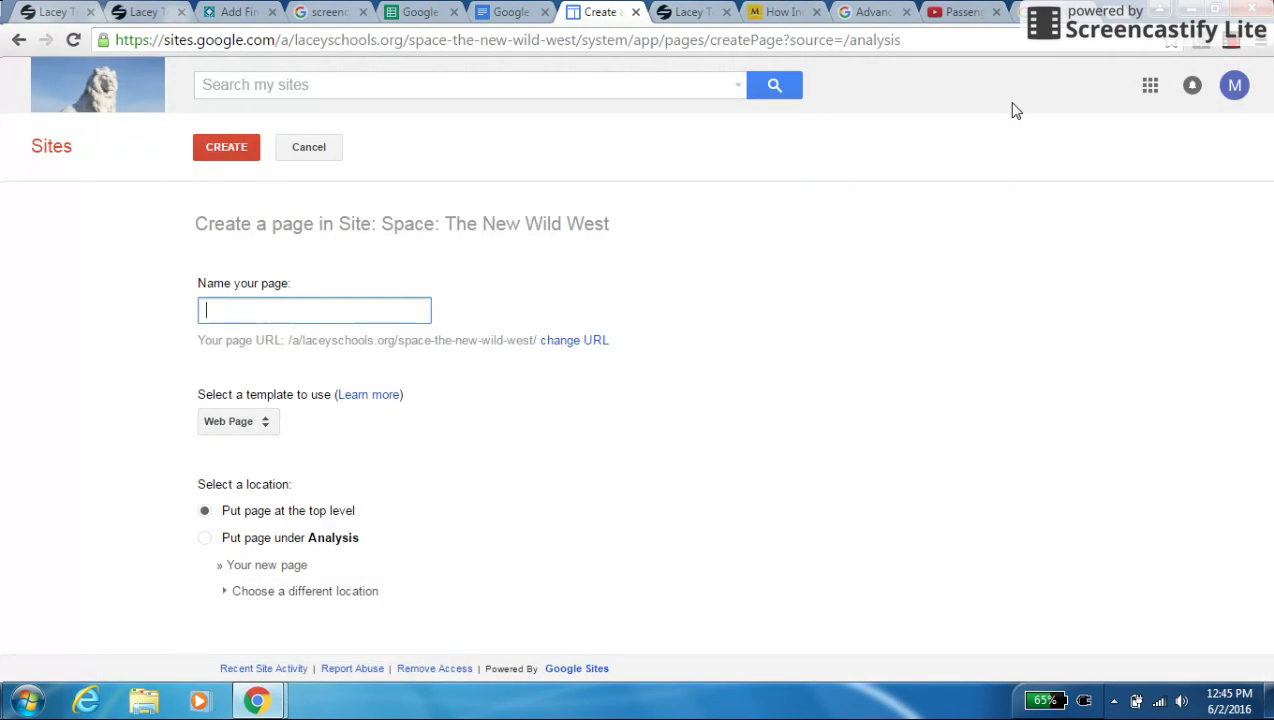
type("Opinion")
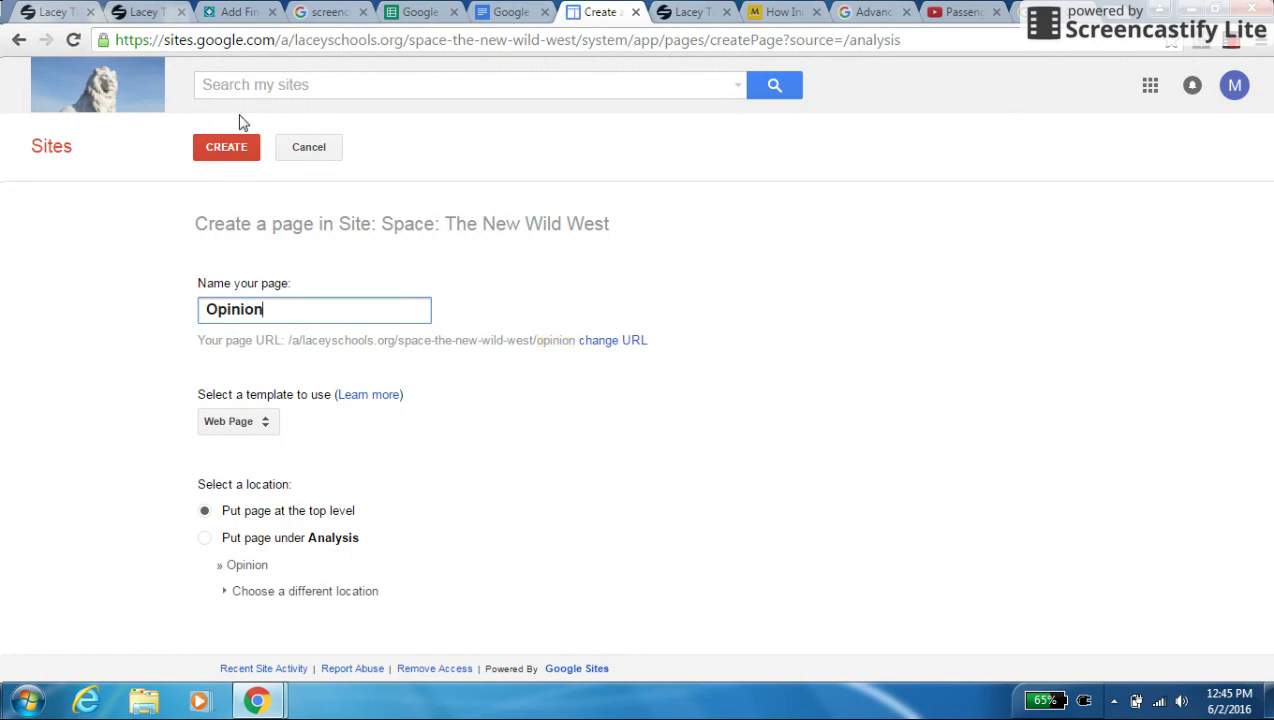
left_click(220, 160)
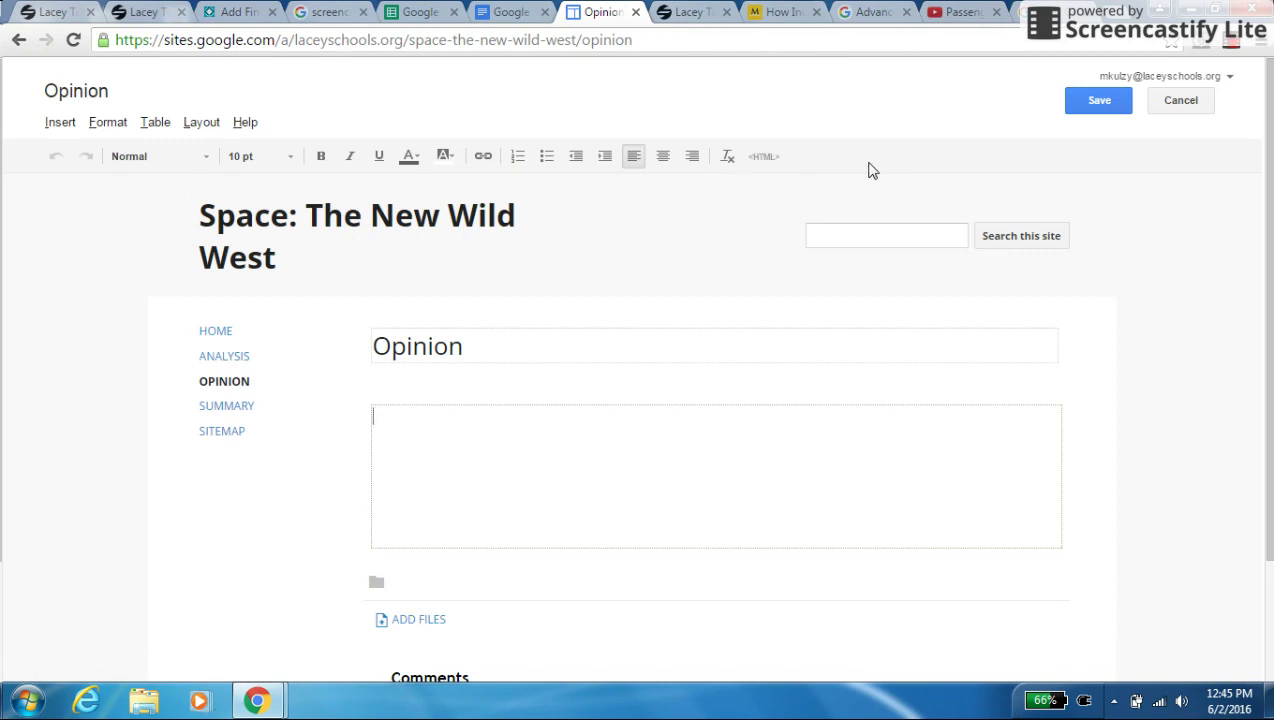
left_click(1085, 110)
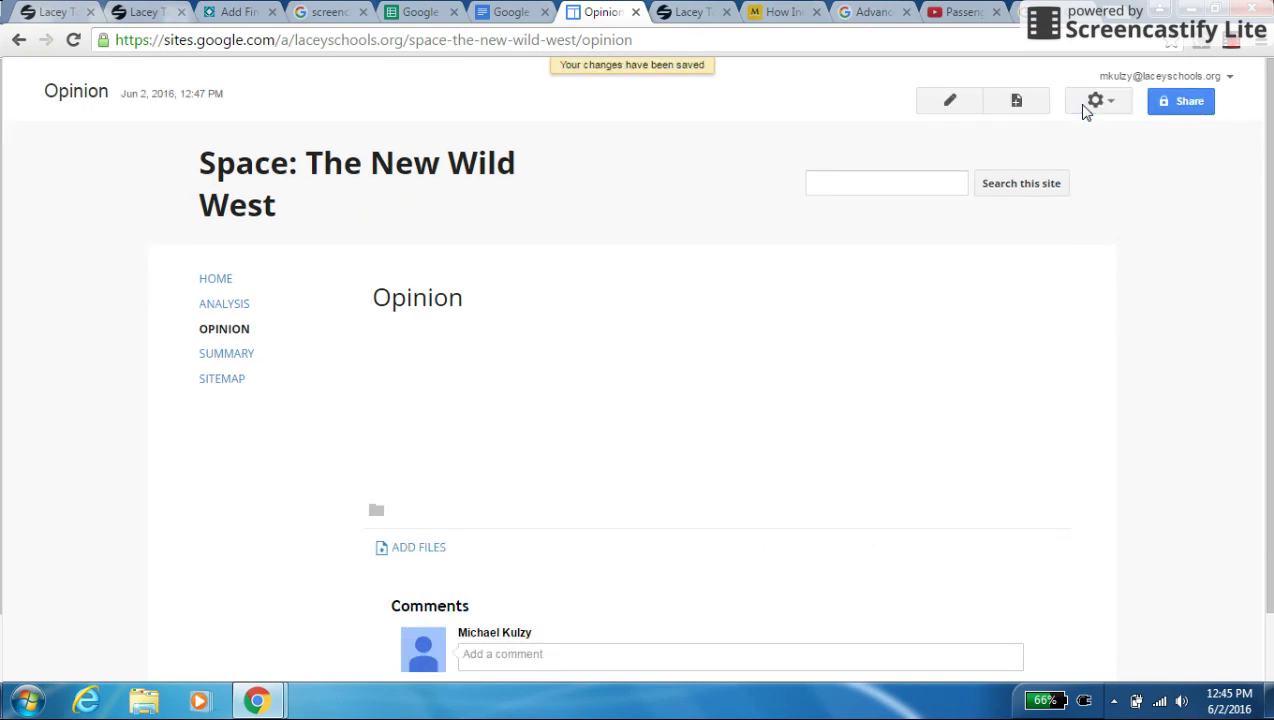
Create an empty top-level page named 'Literary Devices' and save it
left_click(1014, 101)
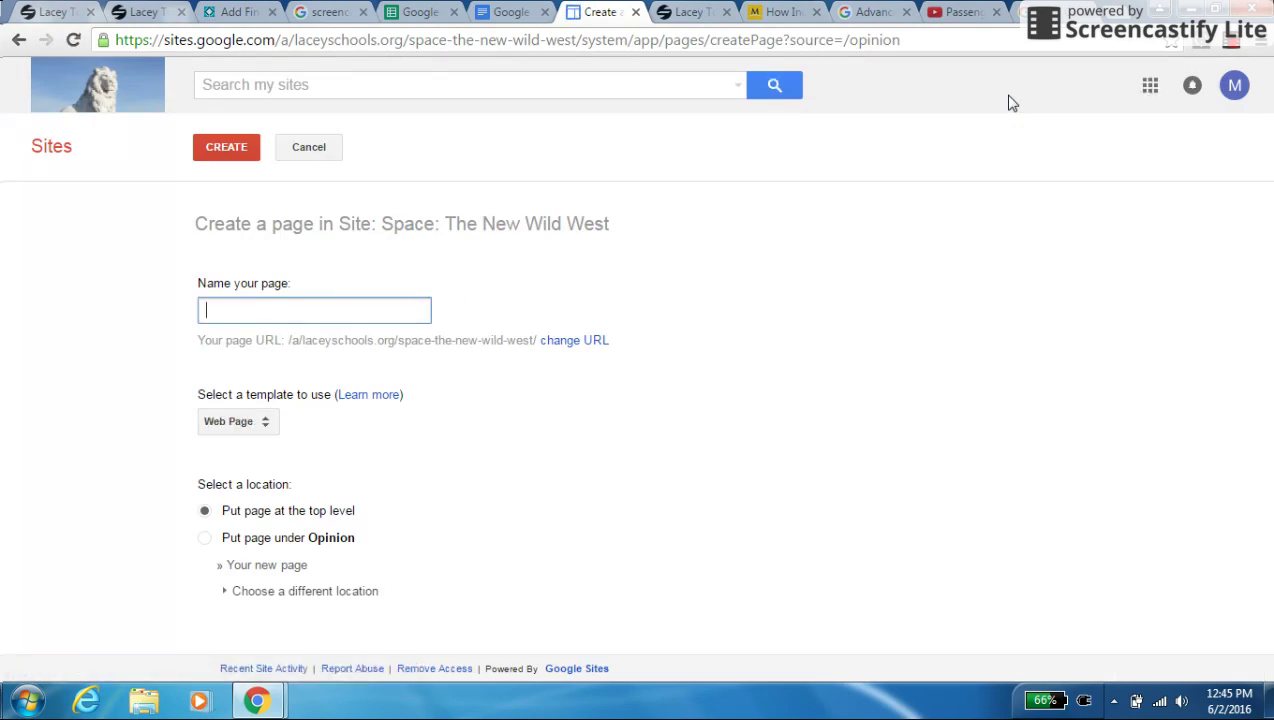
type("Litera")
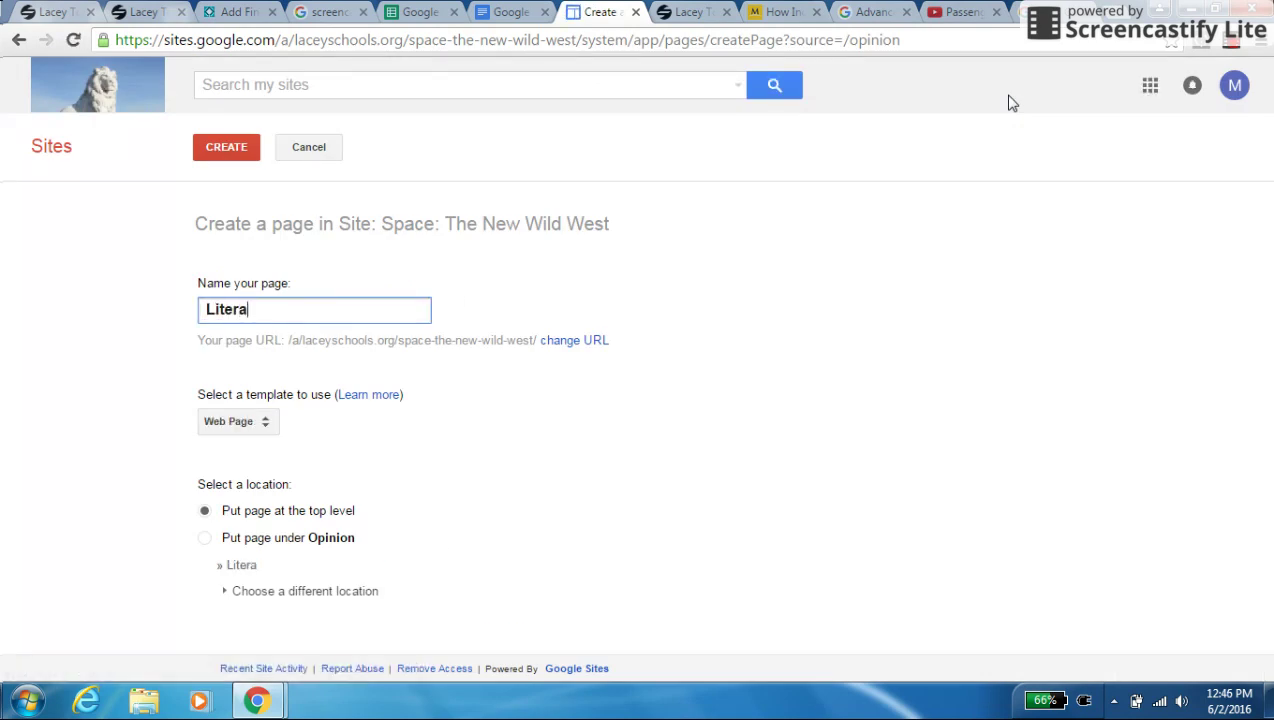
type("ry Devi")
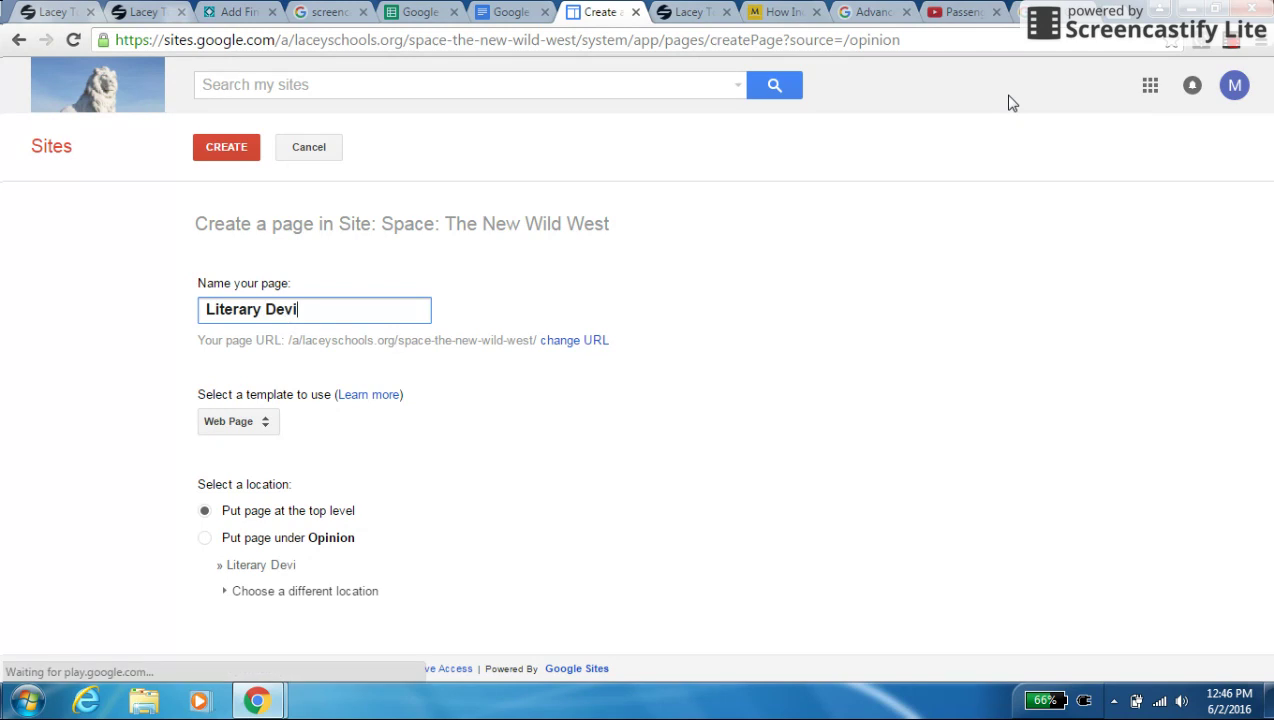
type("ces")
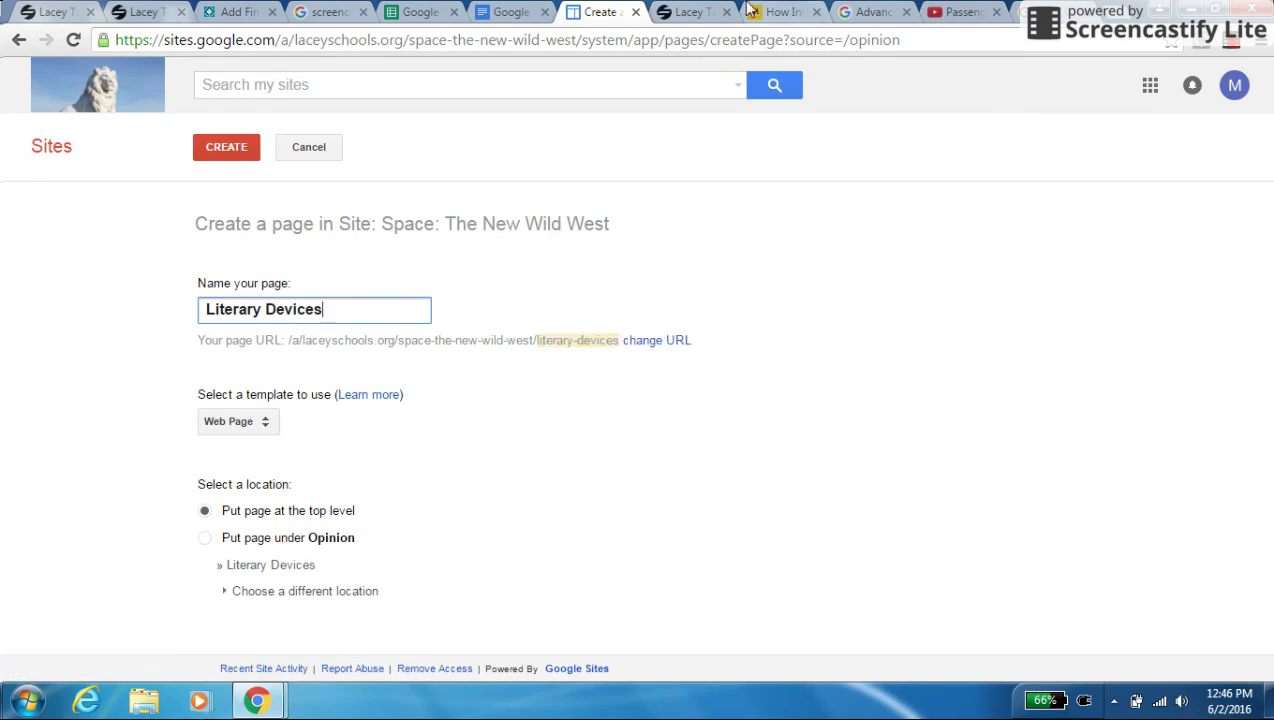
left_click(222, 150)
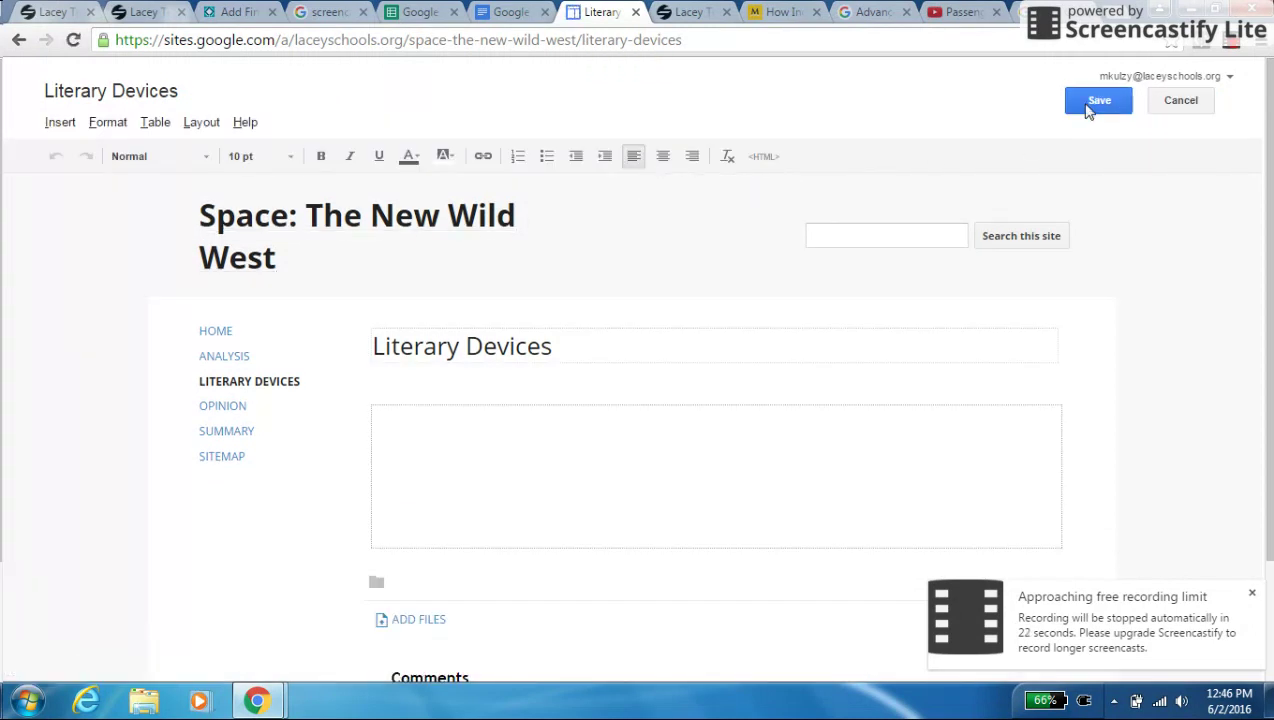
left_click(1095, 103)
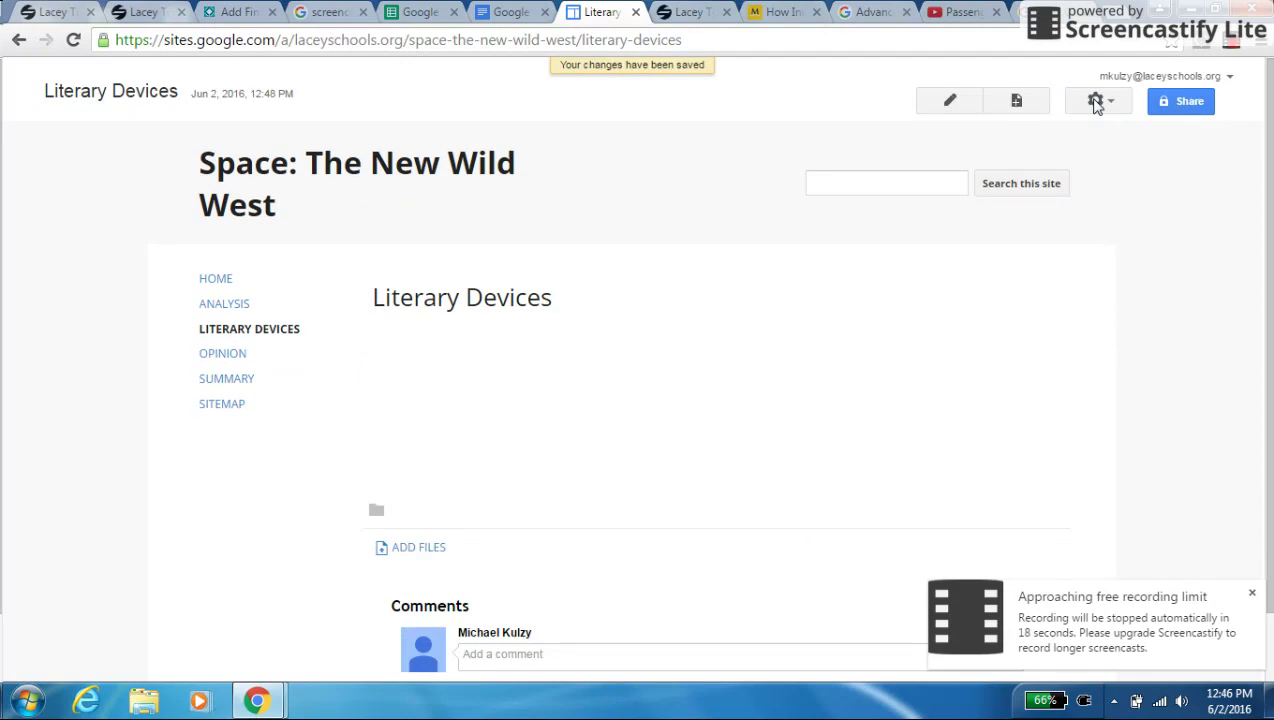